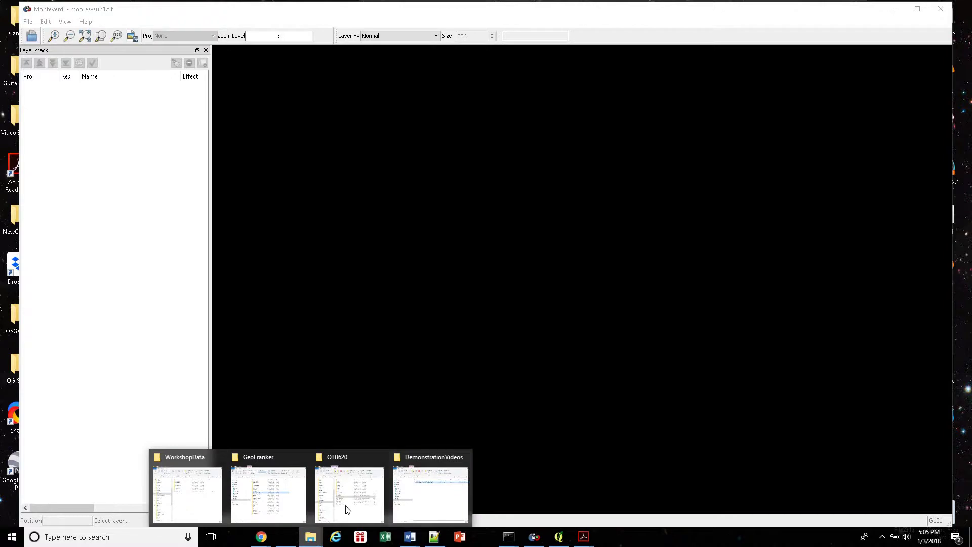
Look at the monteverdi.bat launcher in the OTB620 folder and put the folder window away again
click(348, 509)
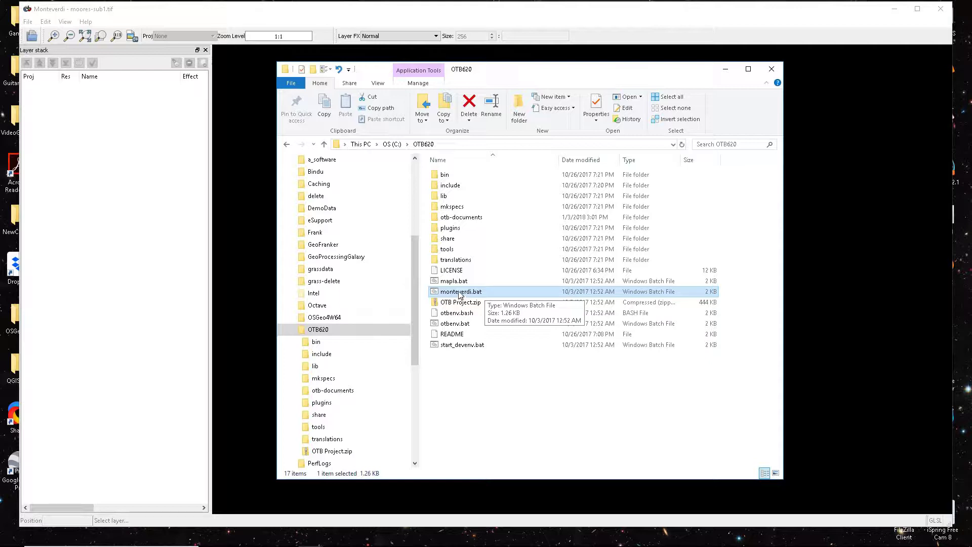
click(725, 69)
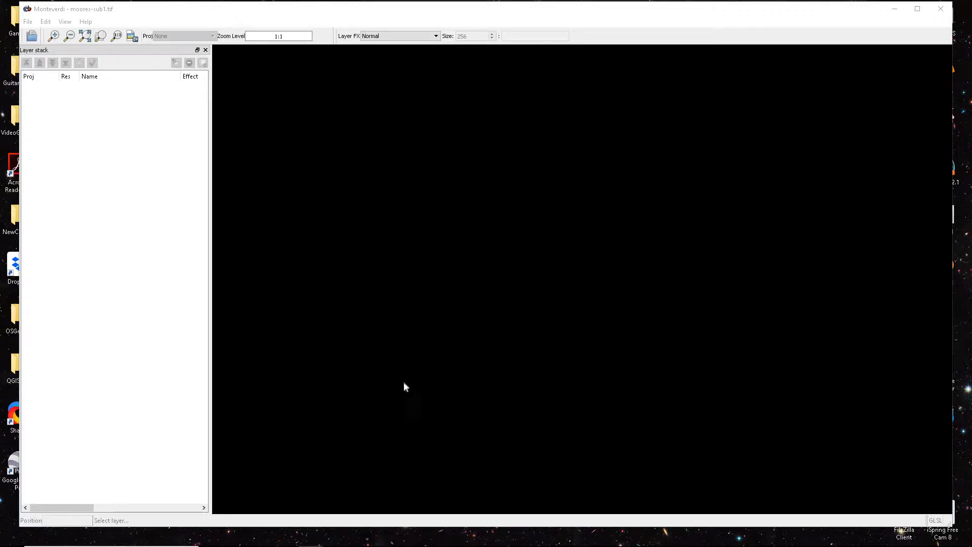
Open the image moores-sub1.tif from the MooresvilleTexture folder
click(32, 37)
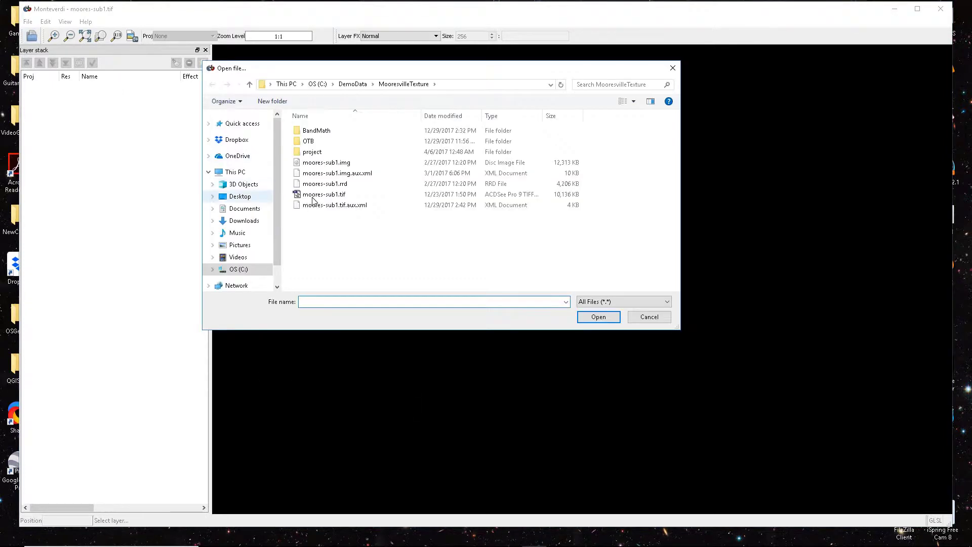
click(345, 194)
click(596, 321)
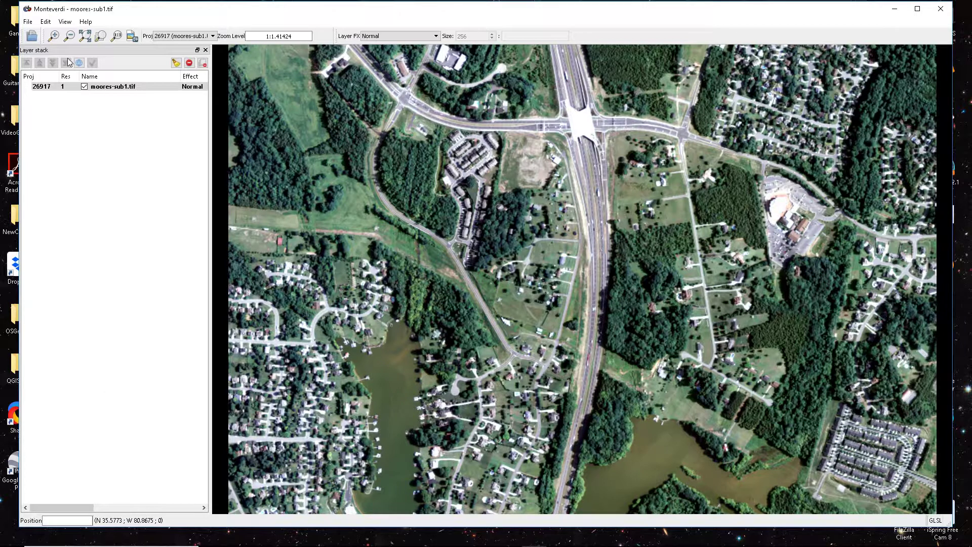
Display the OTB-Applications browser, the histogram and the color setup alongside the image
click(66, 22)
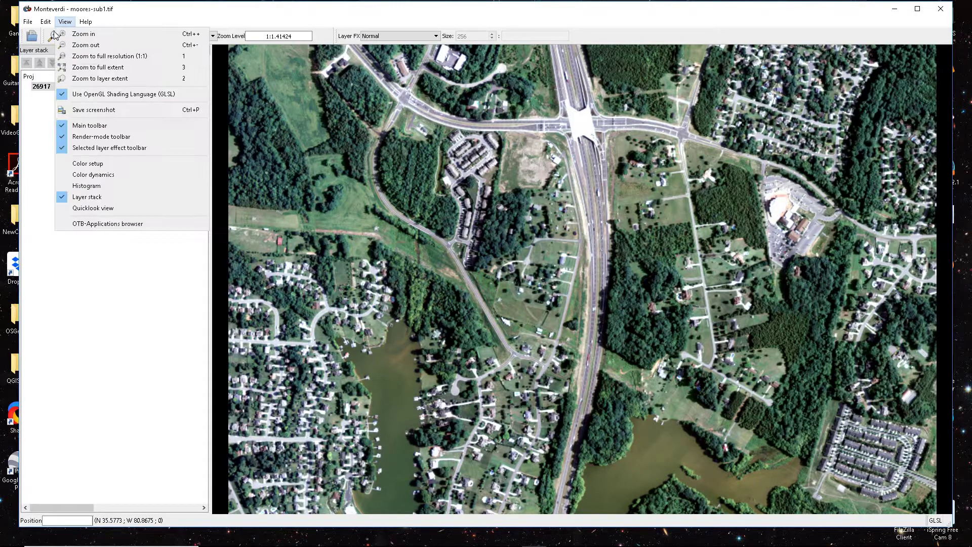
click(99, 224)
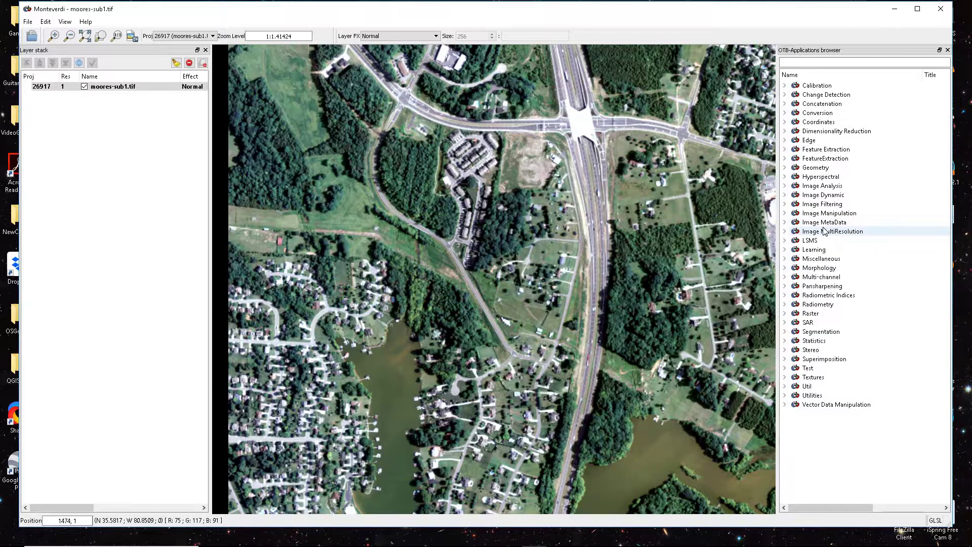
click(66, 22)
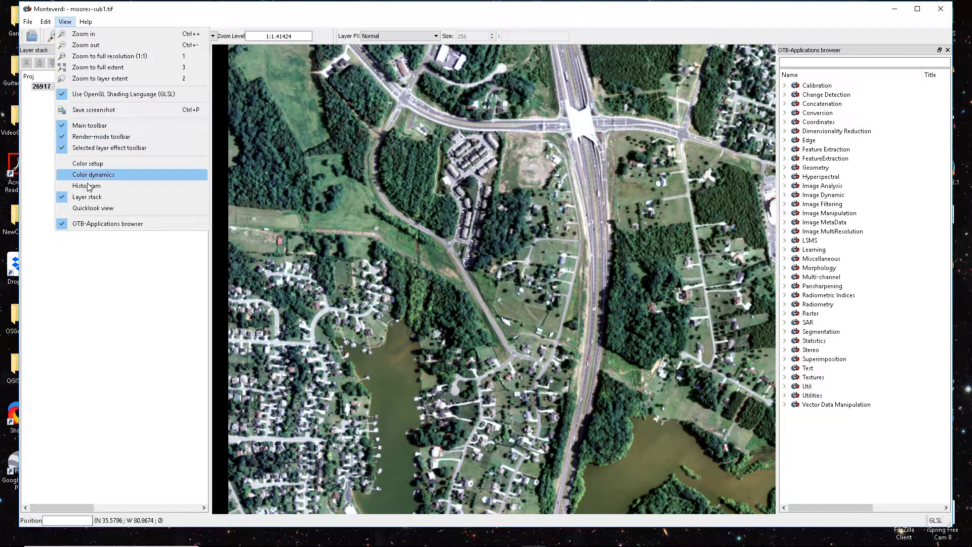
click(87, 185)
click(66, 22)
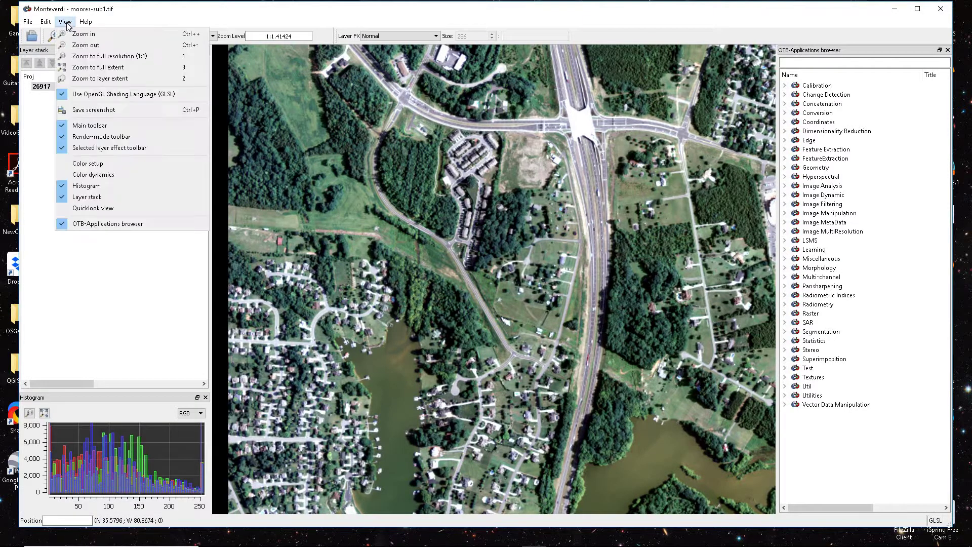
click(86, 164)
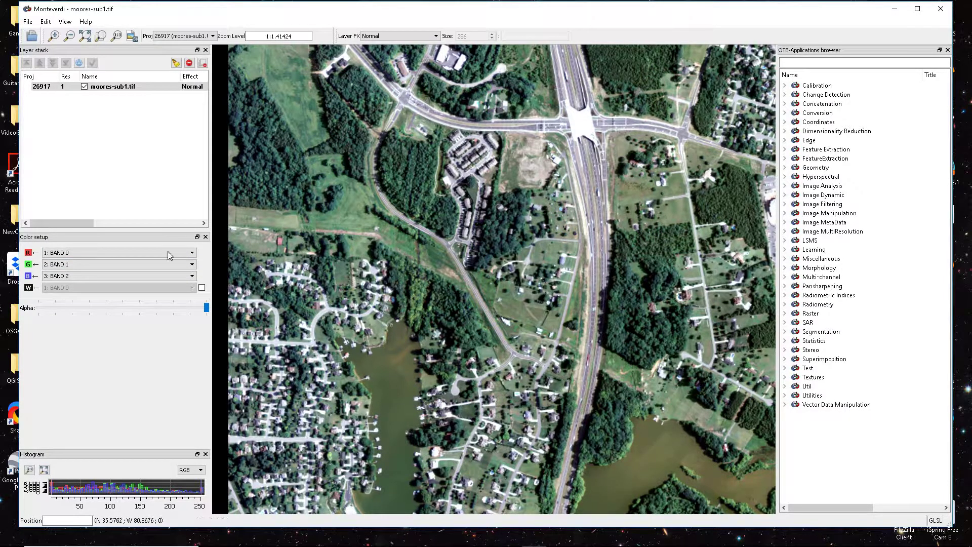
Assign the image's display channels as a false-color composite: red to BAND 3, green to BAND 0 and blue to BAND 1
click(101, 252)
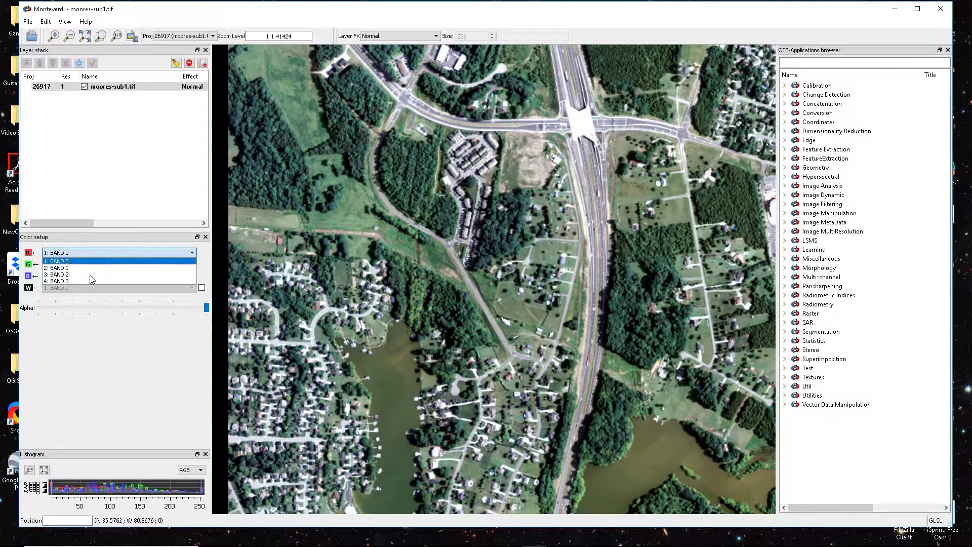
click(46, 283)
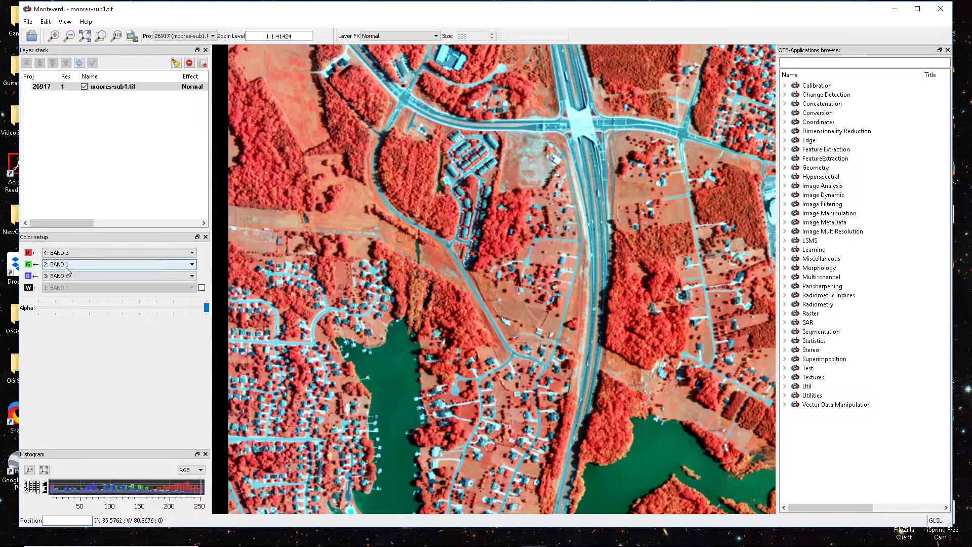
click(71, 265)
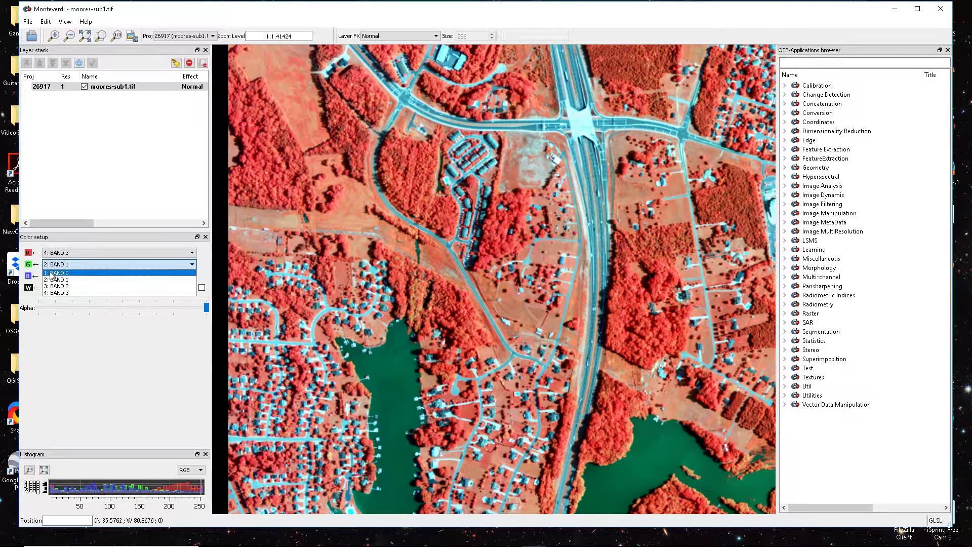
click(54, 268)
scroll(56, 266, up, 1)
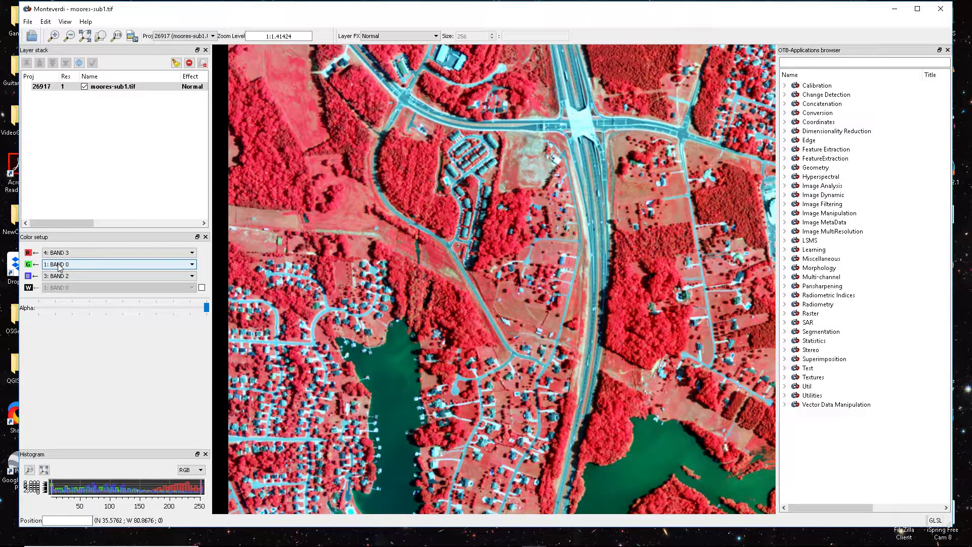
click(62, 275)
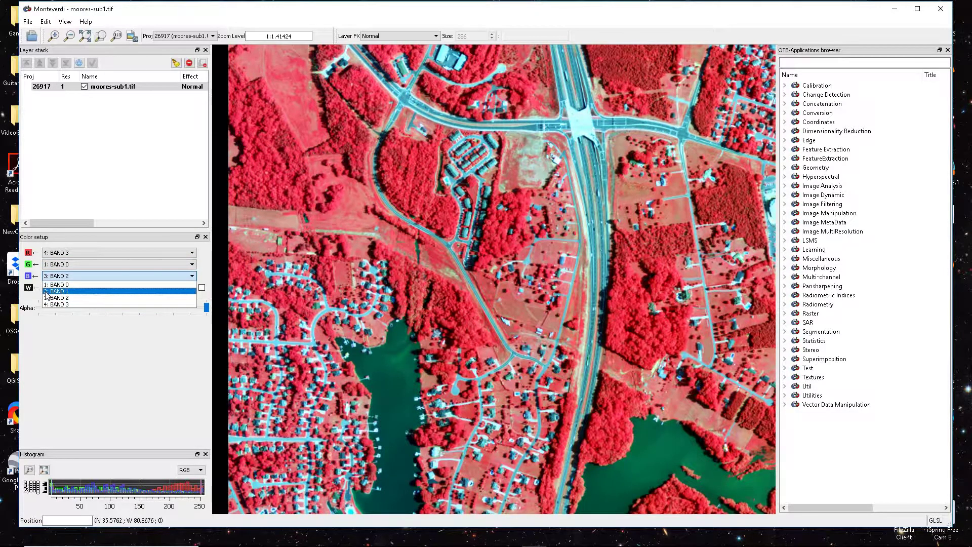
click(50, 278)
scroll(55, 278, up, 1)
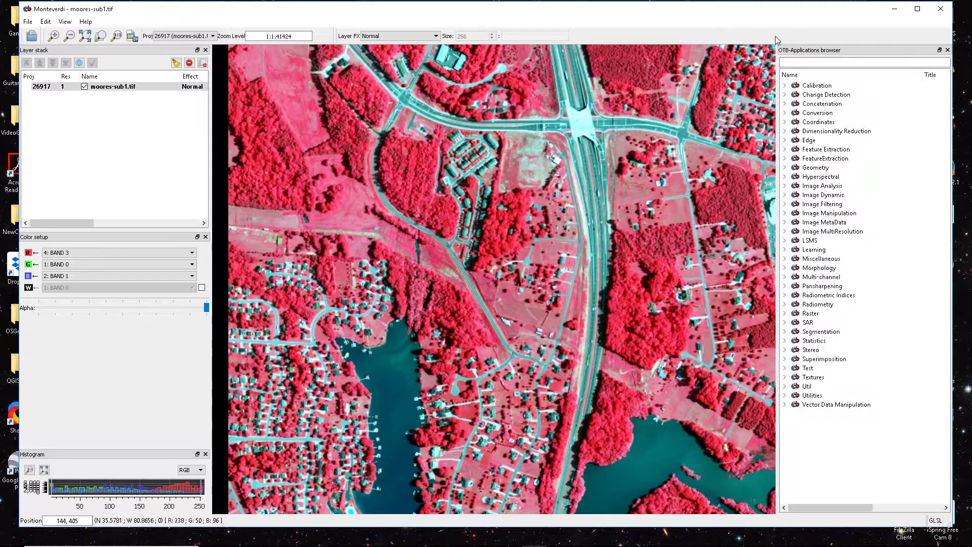
Stack the histogram and the color setup in one shared dock area, leaving the histogram in front
drag(849, 51, 940, 118)
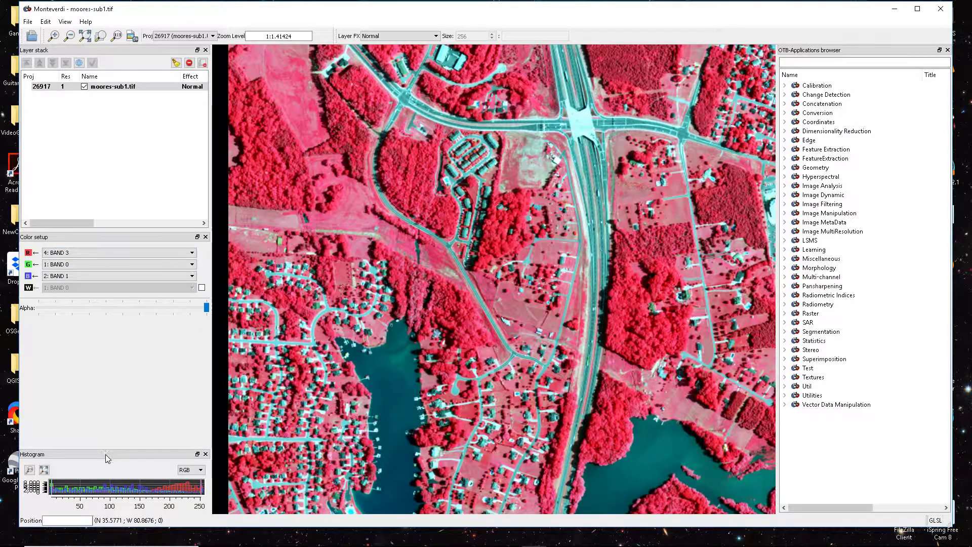
drag(105, 454, 114, 413)
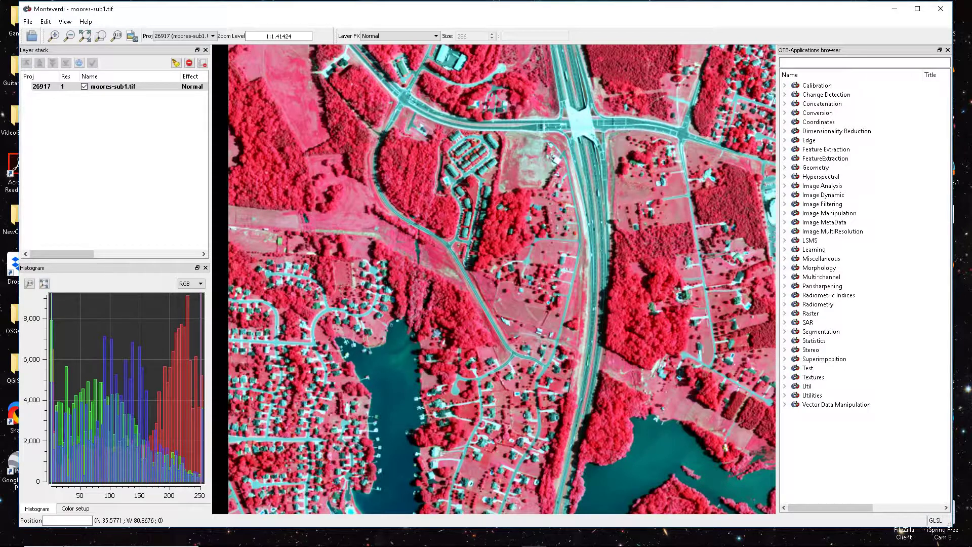
click(75, 509)
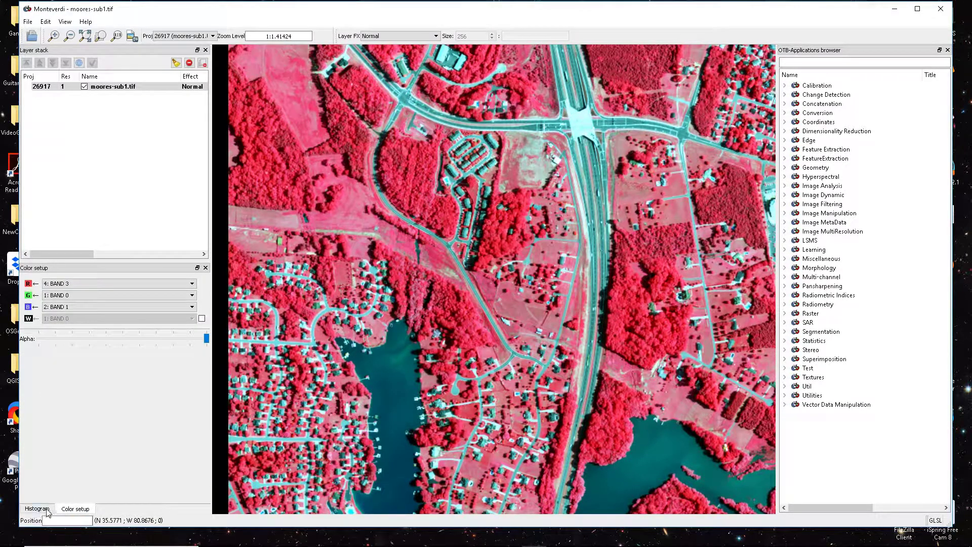
click(47, 511)
click(76, 509)
click(37, 508)
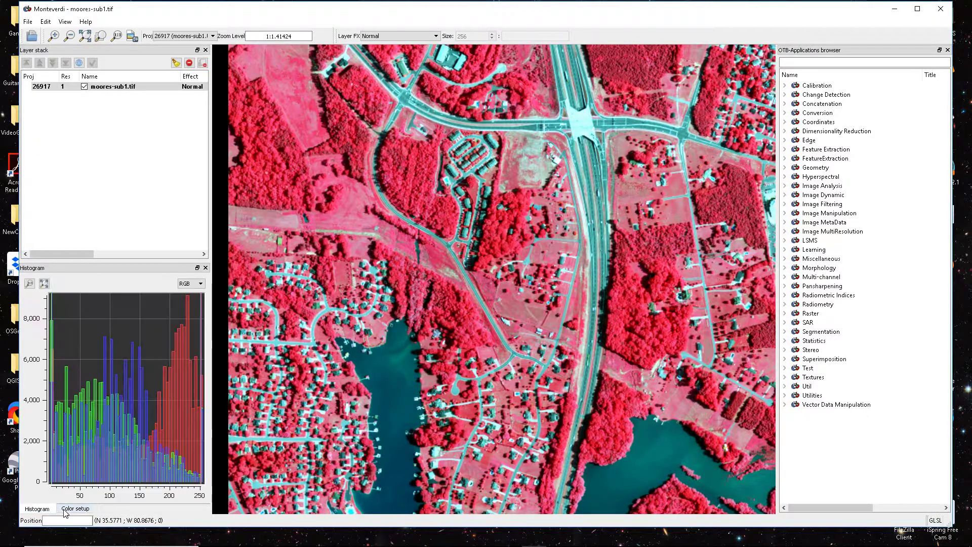
click(75, 509)
click(37, 508)
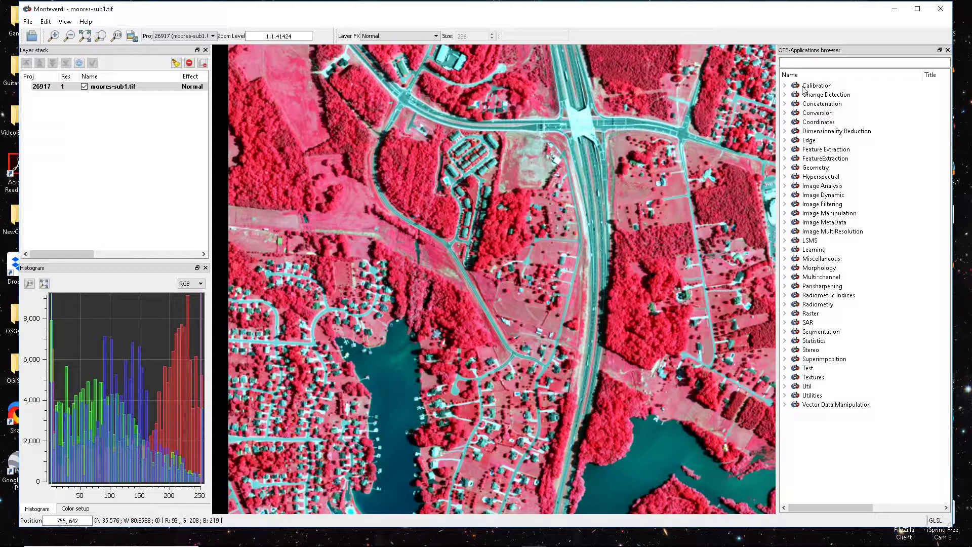
Search the OTB applications for "ind", launch RadiometricIndices and move its window clear of the image's center
click(831, 61)
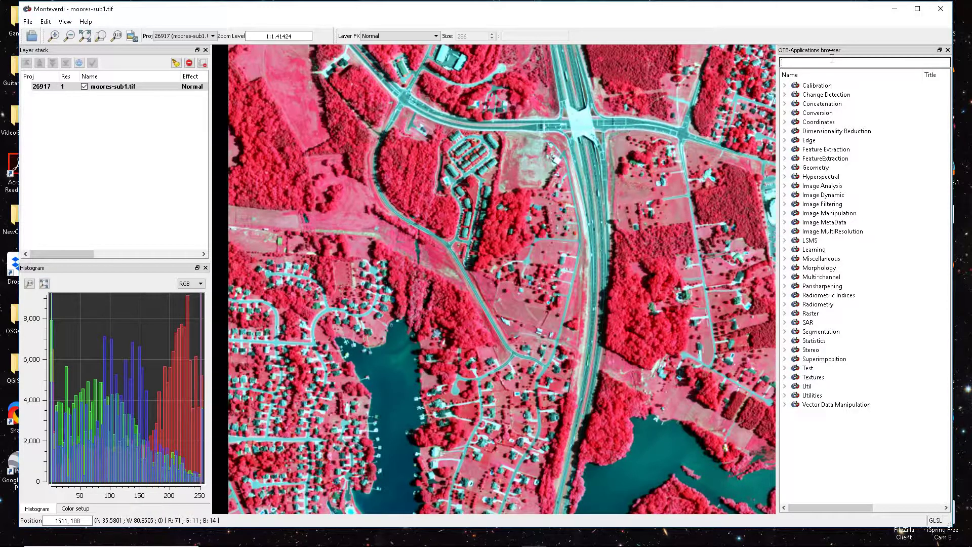
text(ind)
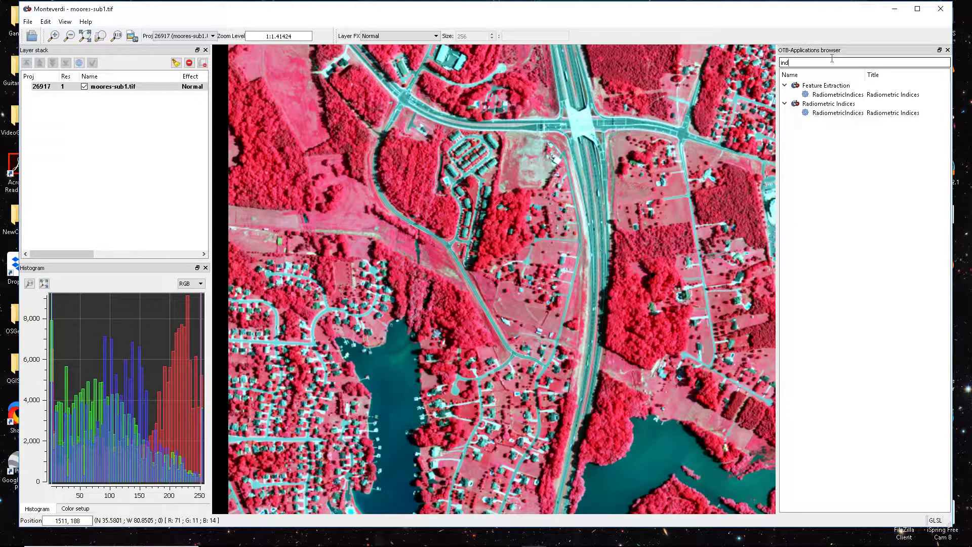
double_click(839, 96)
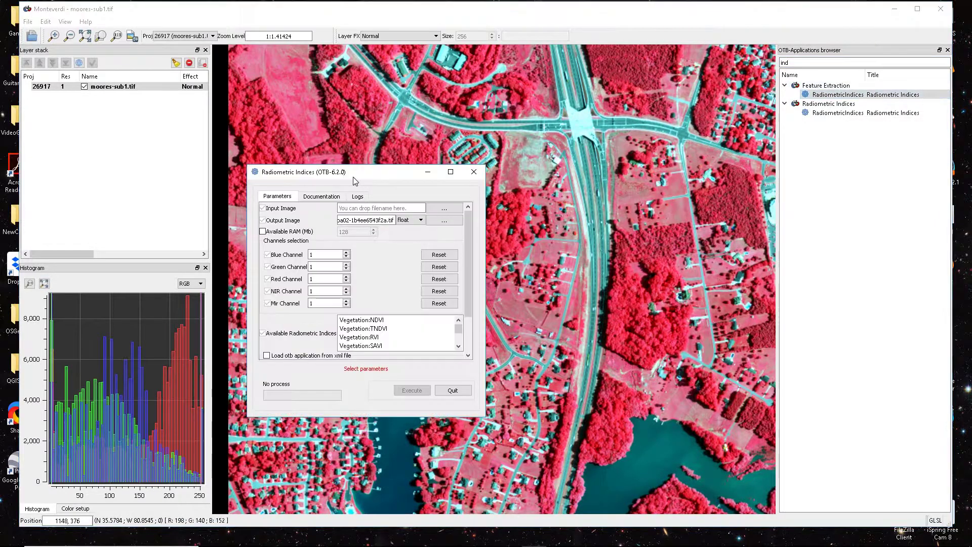
drag(464, 171, 728, 144)
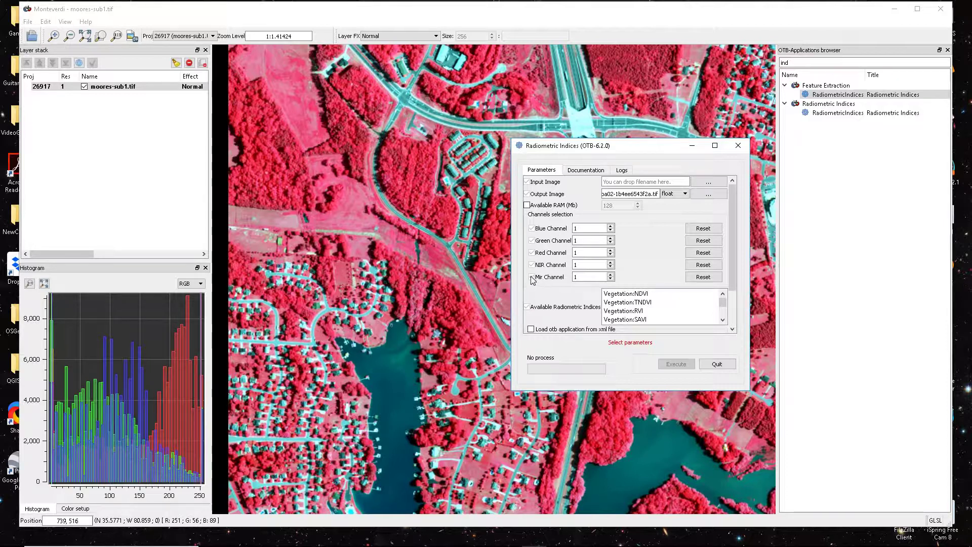
Set the Radiometric Indices channels to blue 3, green 2, NIR 4 and Mir 0
double_click(575, 276)
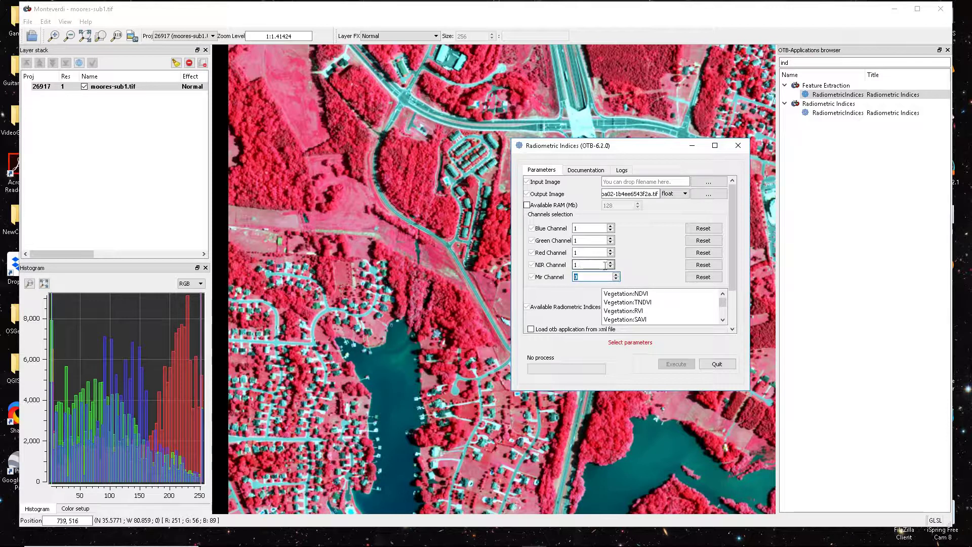
click(614, 262)
key(Up)
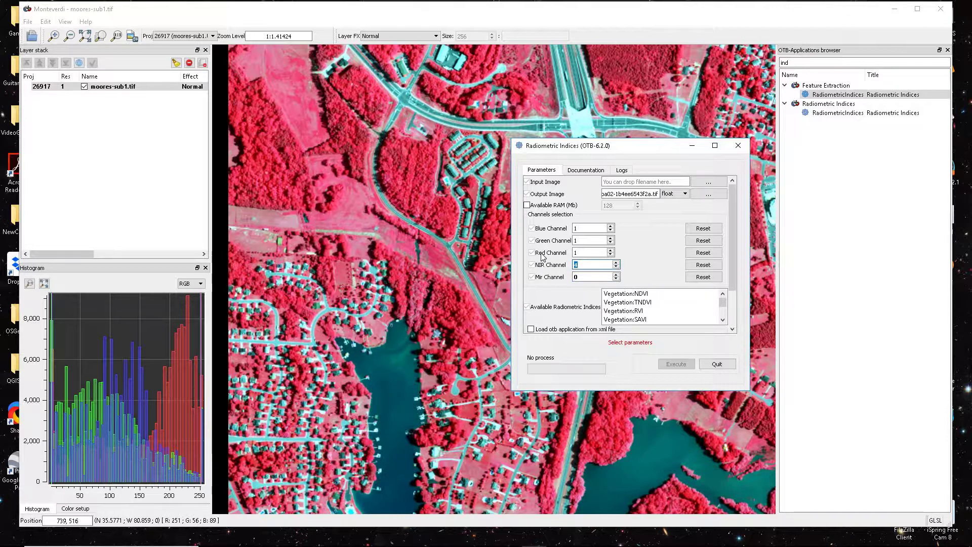
click(610, 242)
click(616, 237)
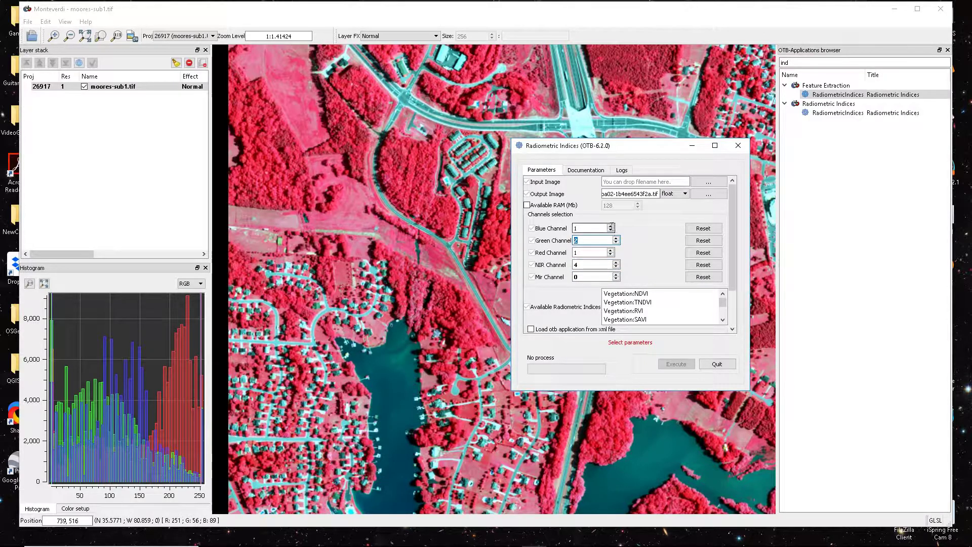
click(611, 226)
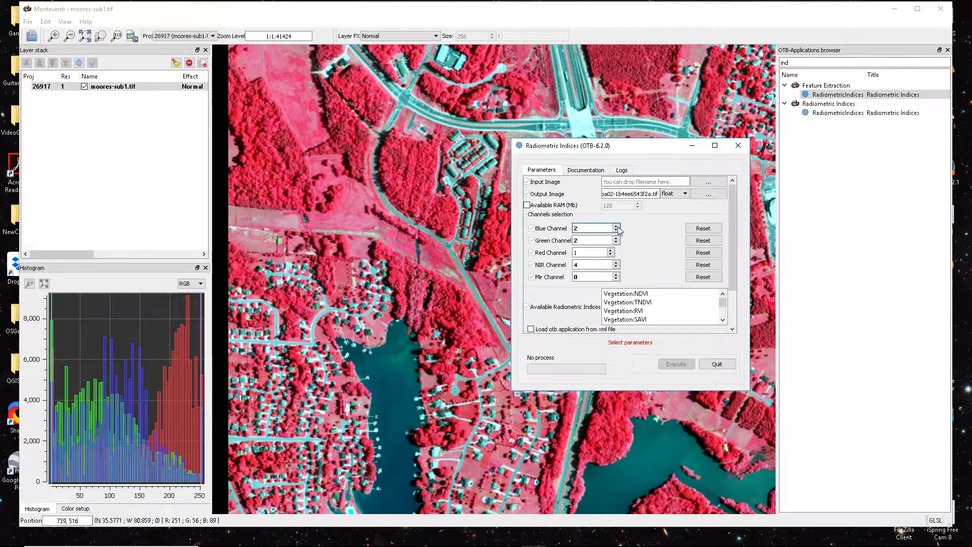
key(Up)
Choose the Water:NDWI2 index and use the moores-sub1.tif layer as the input image
drag(725, 301, 726, 306)
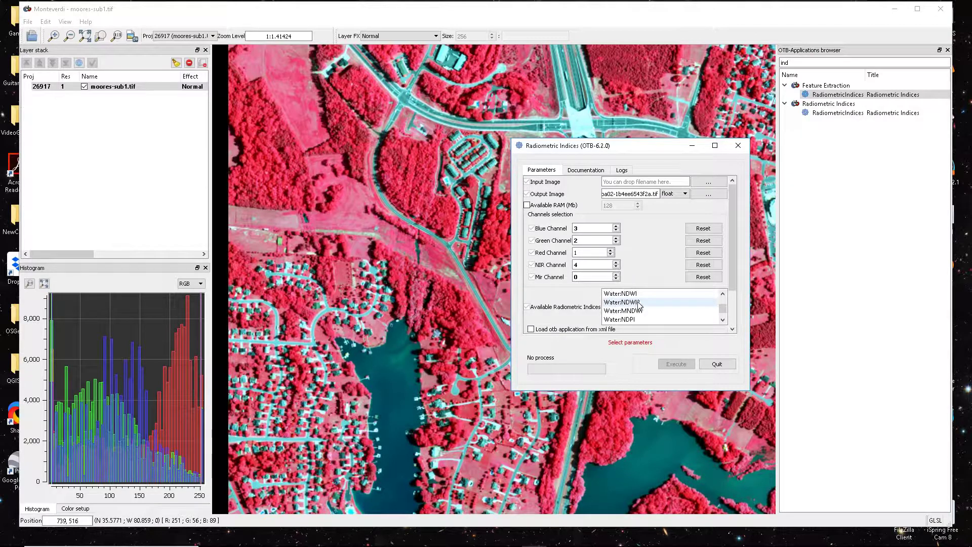
mouse_move(638, 304)
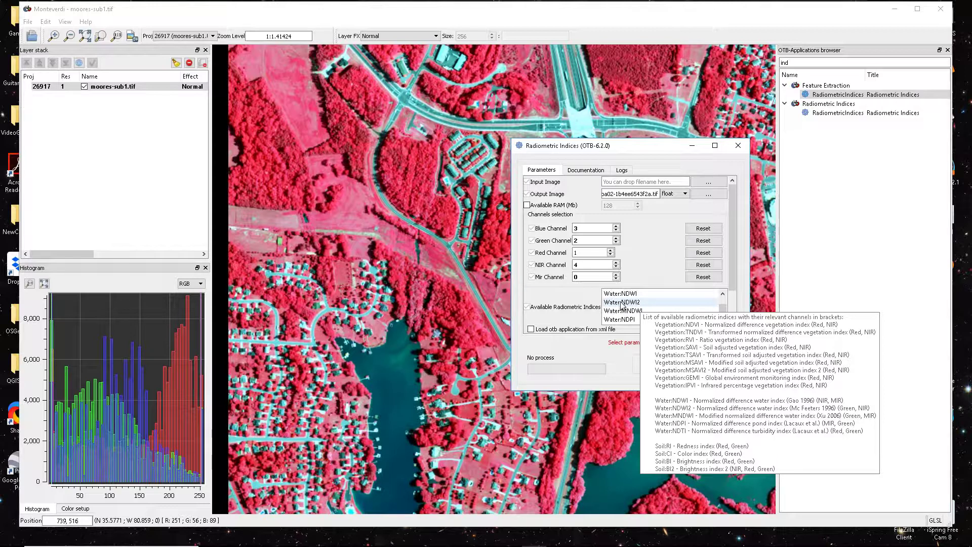
click(622, 303)
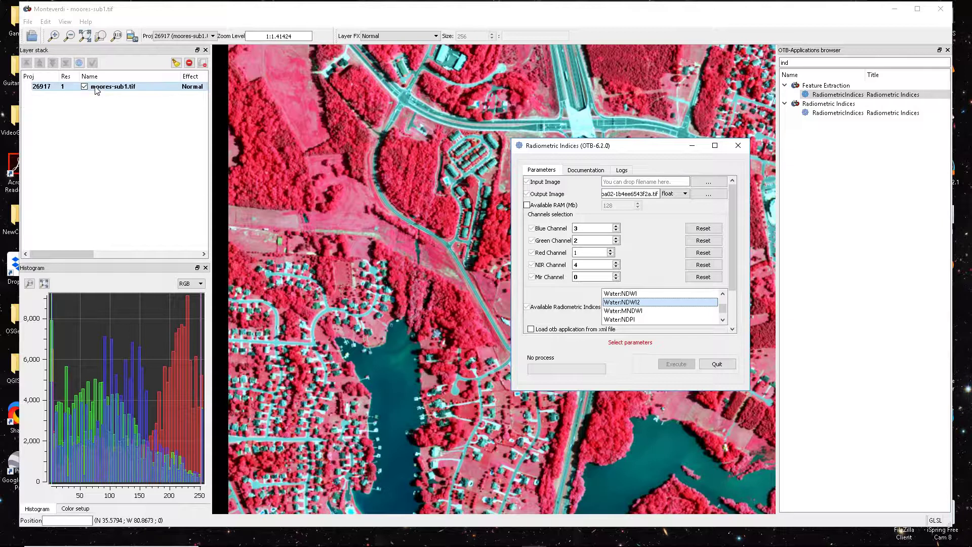
drag(96, 90, 608, 182)
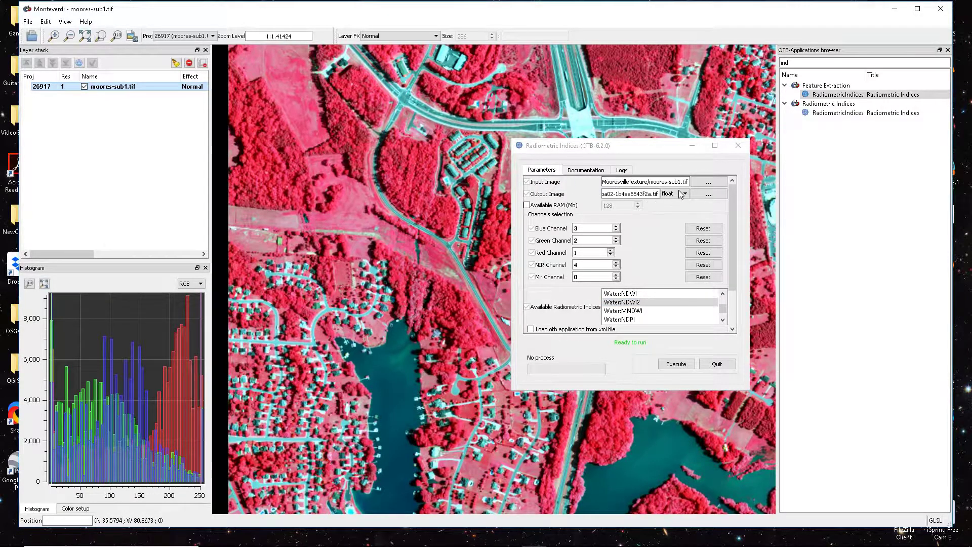
Set the output image to ndwi2.tif in the C:\DemoData\MooresvilleTexture folder
click(709, 195)
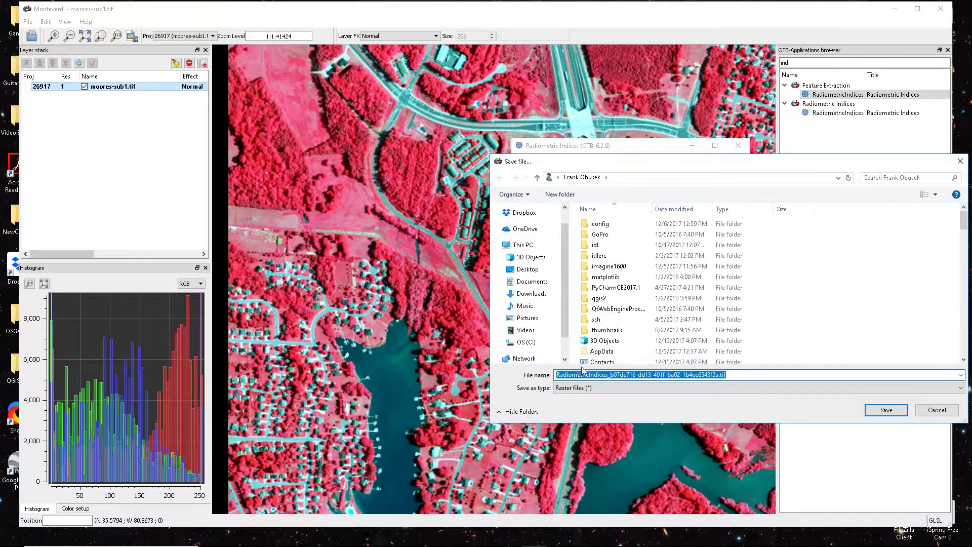
click(525, 342)
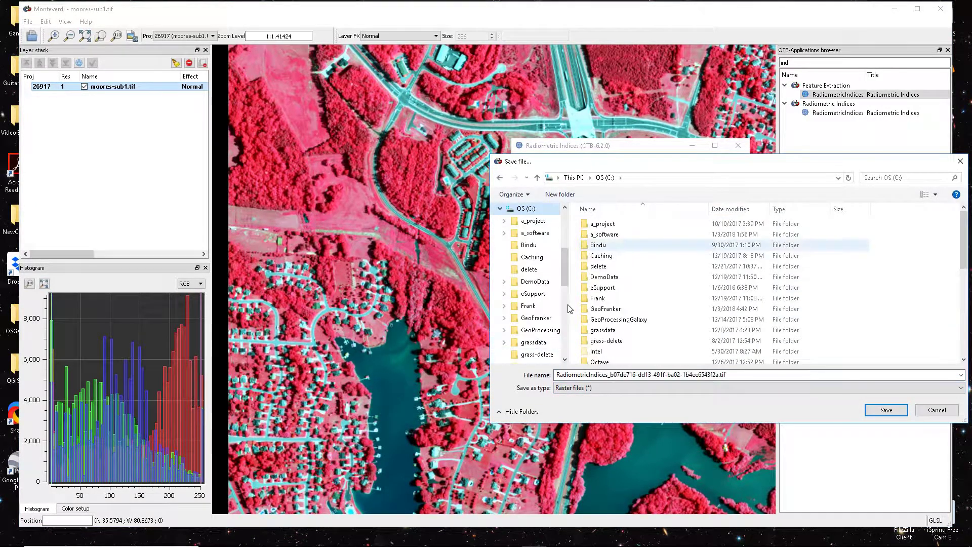
double_click(605, 277)
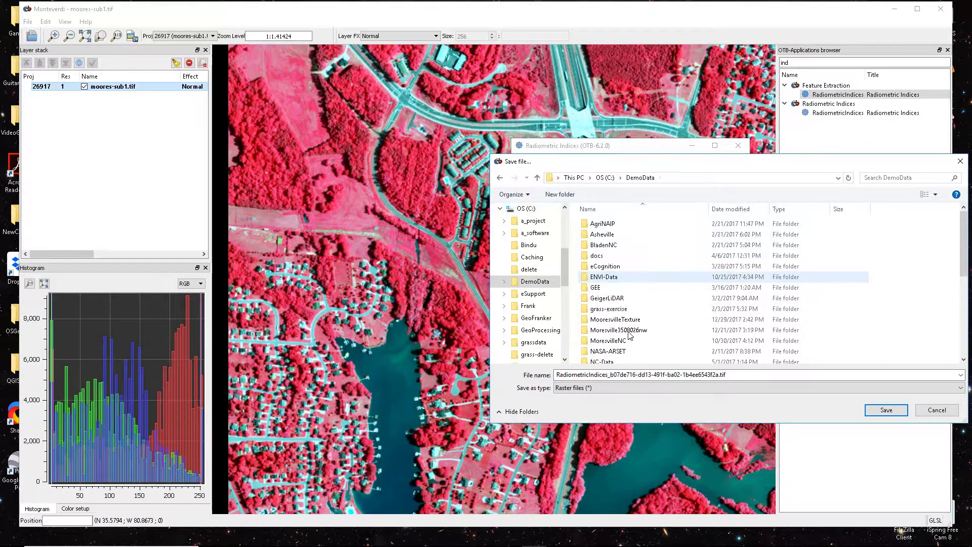
double_click(610, 318)
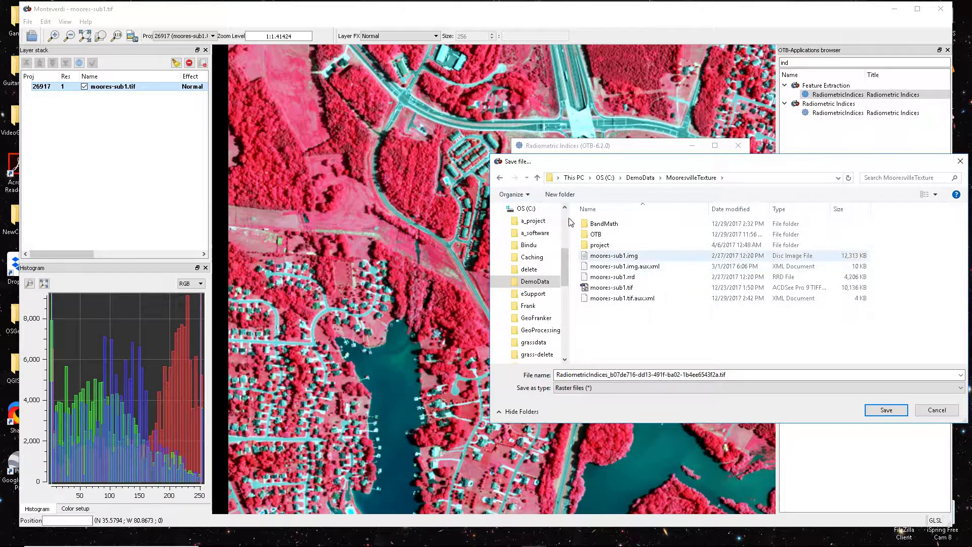
click(719, 374)
drag(718, 374, 549, 385)
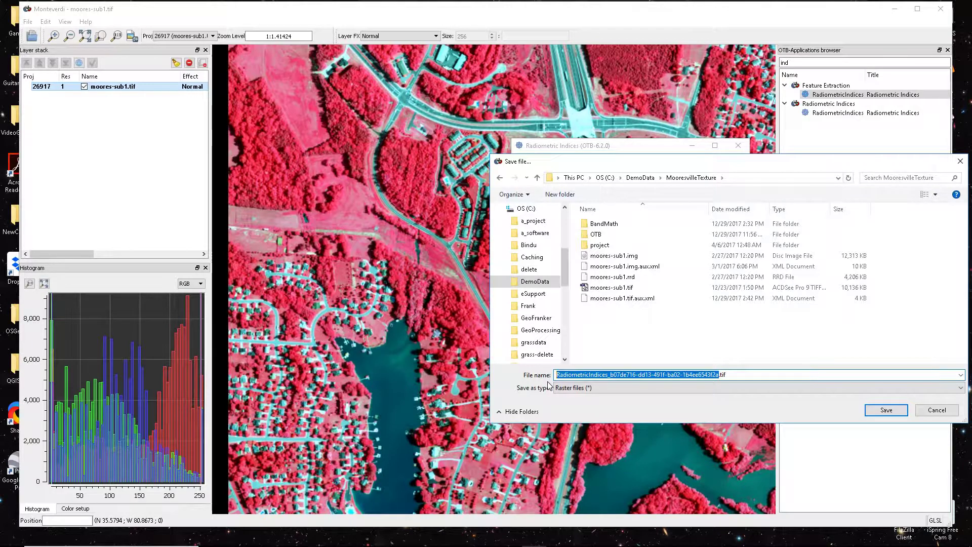
text(n)
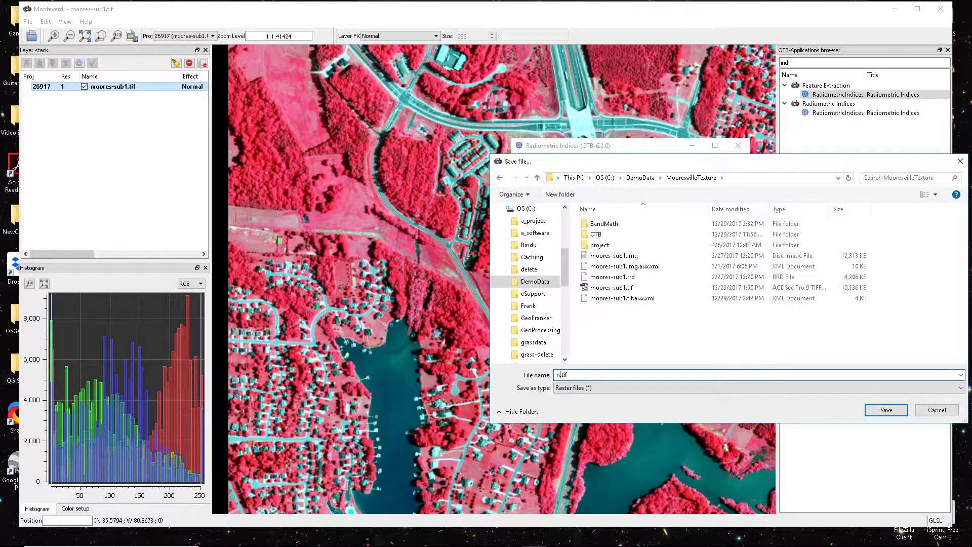
text(dwi2)
key(Return)
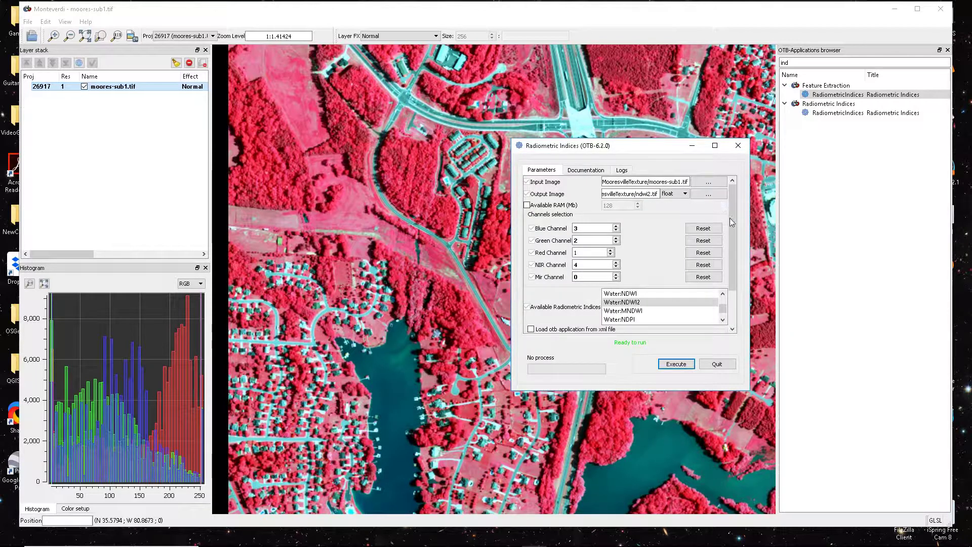
Review the remaining Radiometric Indices parameters and make the application window taller by extending its upper edge
drag(732, 253, 743, 289)
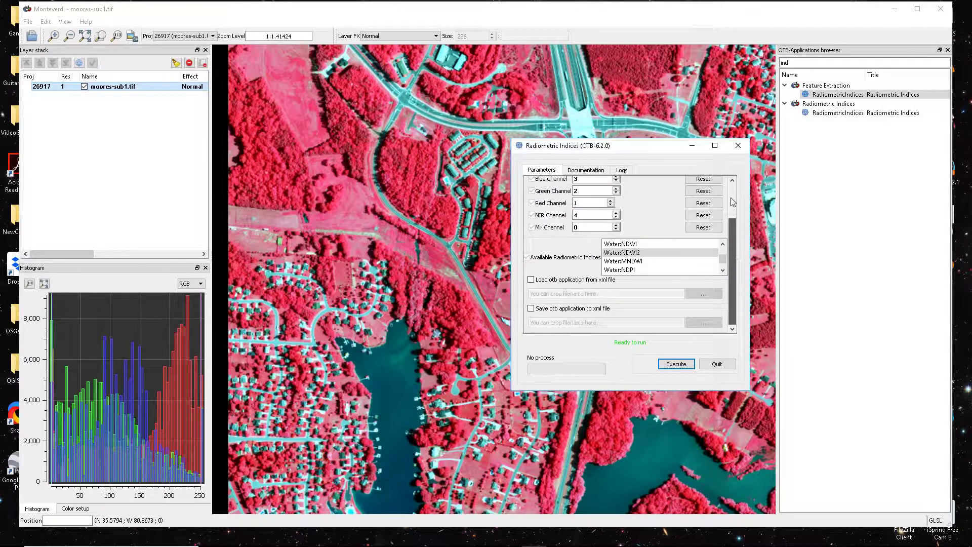
scroll(732, 202, up, 3)
drag(582, 145, 582, 110)
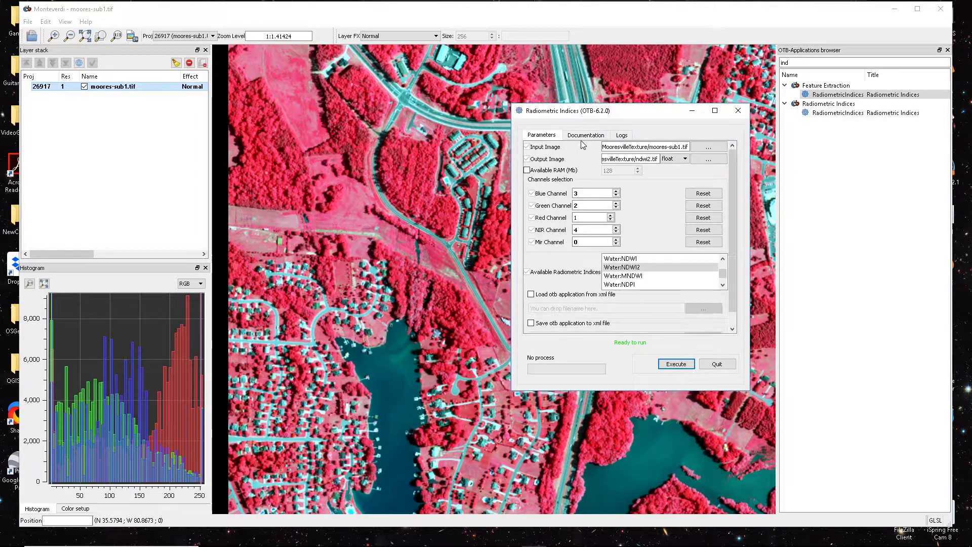
Read the Radiometric Indices documentation, examining the available indices with their required channels, and look at the application's log
click(586, 135)
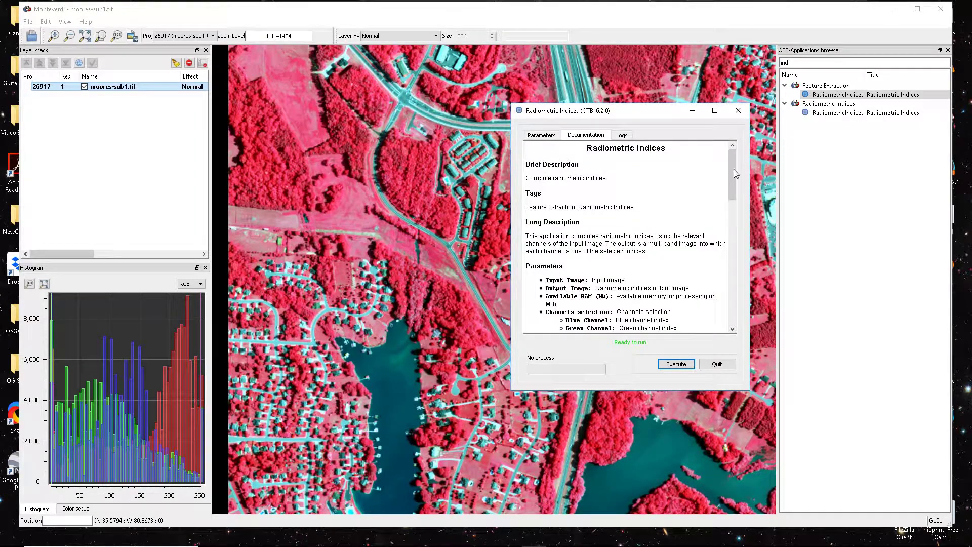
scroll(732, 180, down, 3)
scroll(739, 204, down, 5)
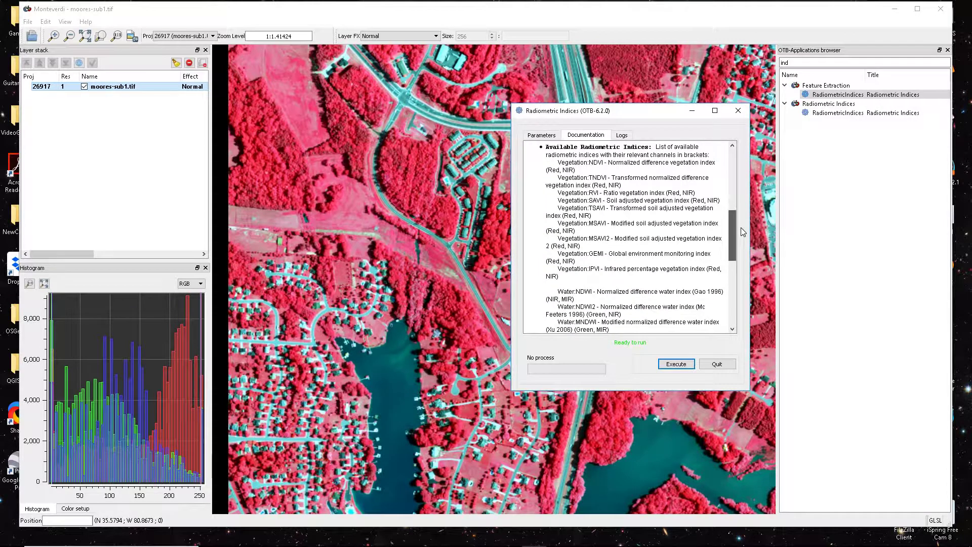
scroll(740, 227, down, 10)
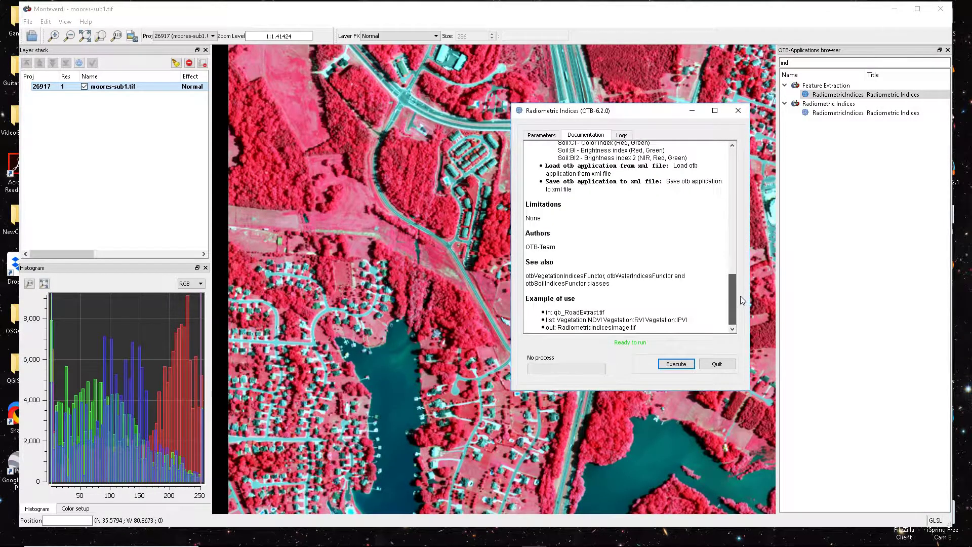
scroll(733, 284, up, 1)
scroll(740, 279, up, 7)
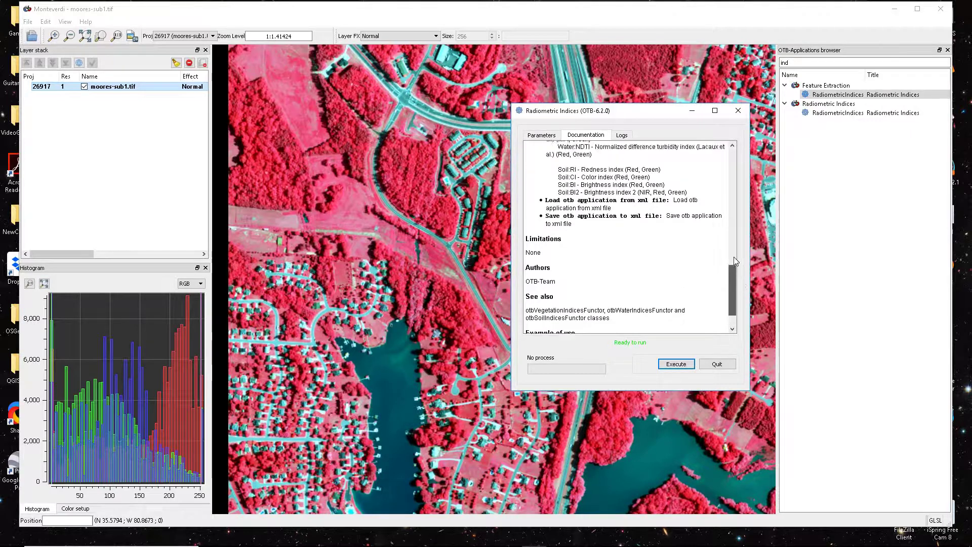
scroll(740, 195, up, 7)
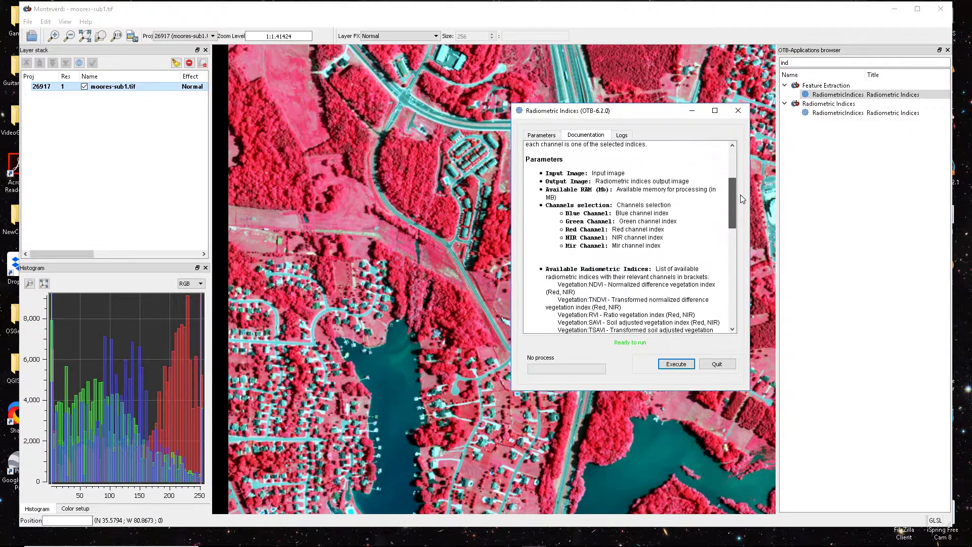
scroll(742, 224, down, 4)
scroll(740, 233, down, 1)
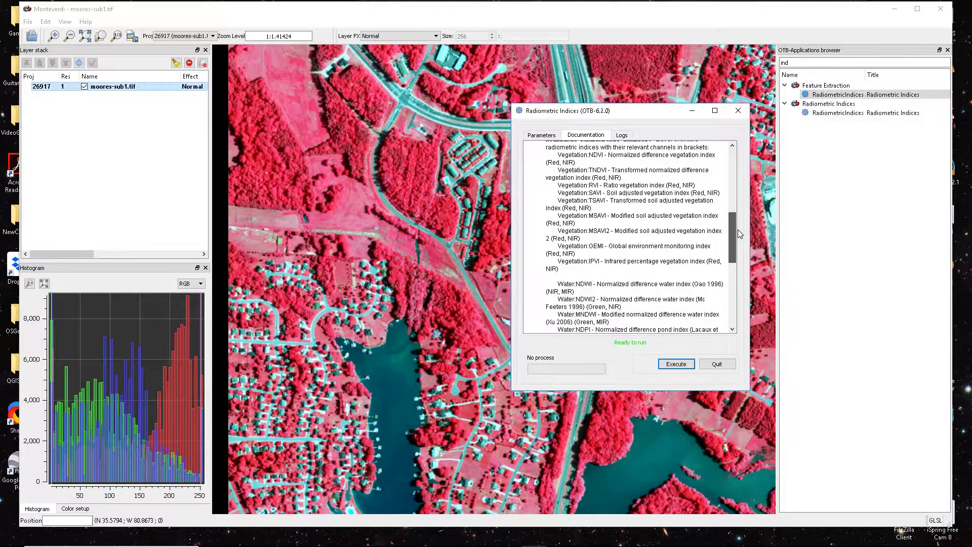
scroll(736, 156, up, 10)
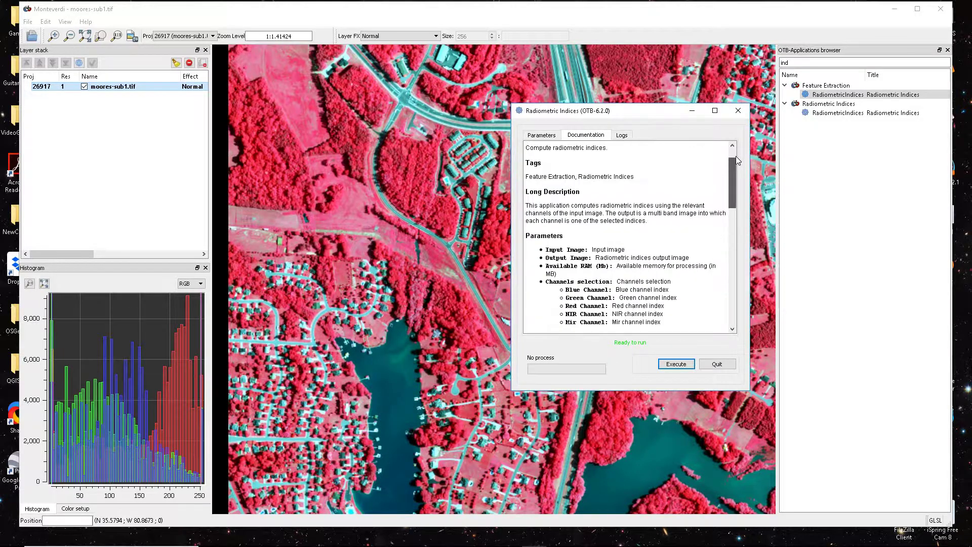
click(622, 134)
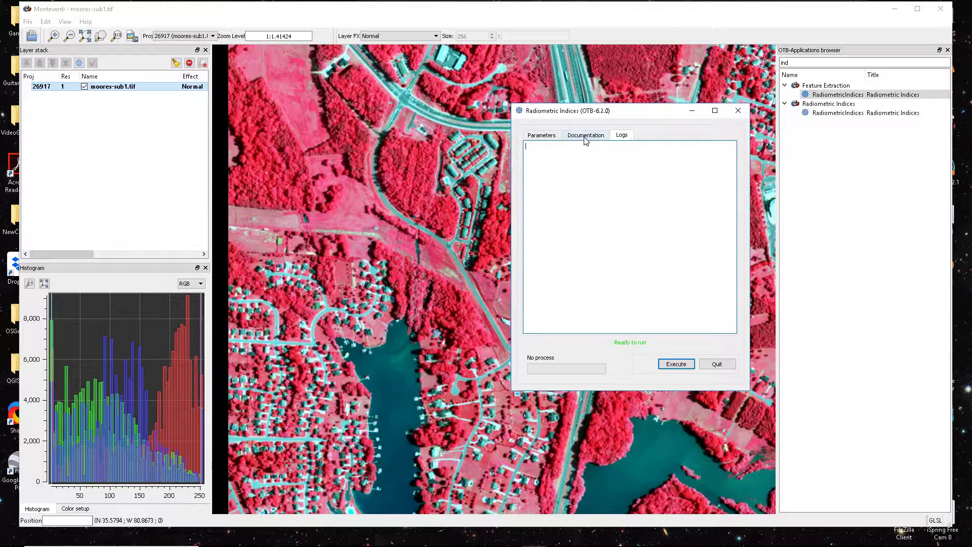
click(585, 136)
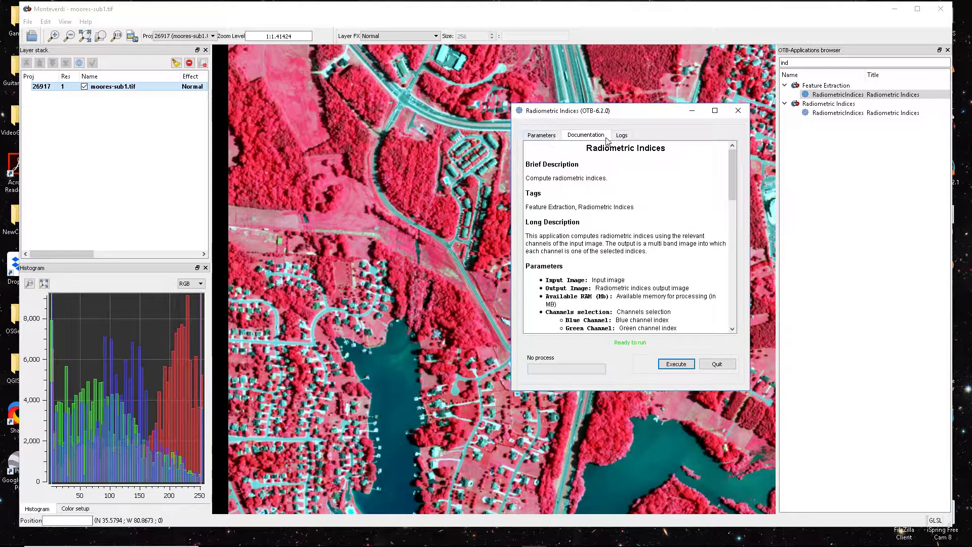
Execute the Radiometric Indices application with the current parameters, check its log and close its window
click(541, 135)
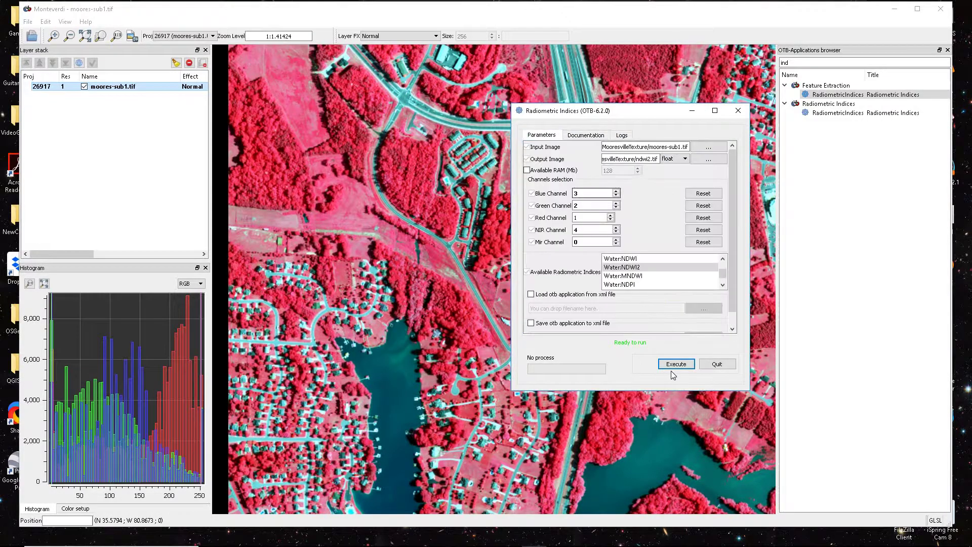
click(675, 364)
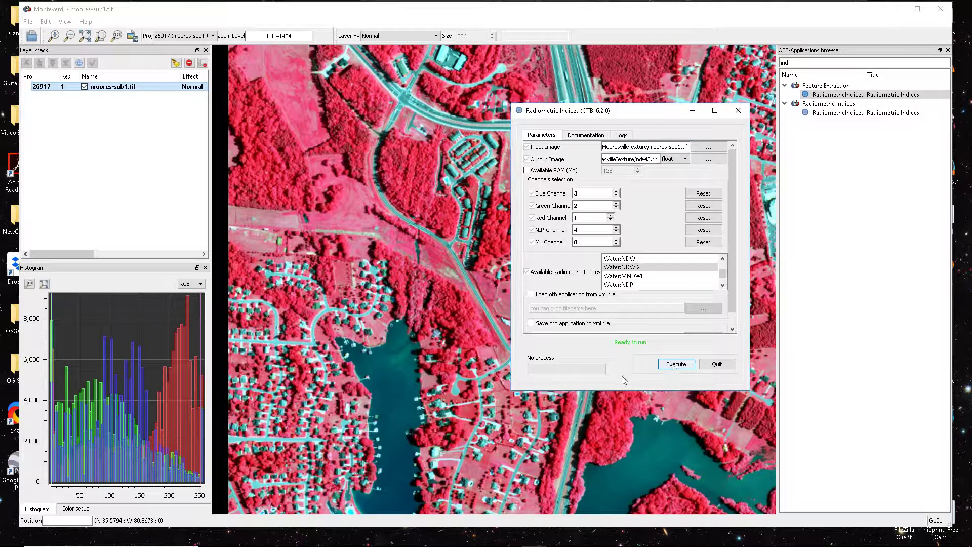
click(621, 135)
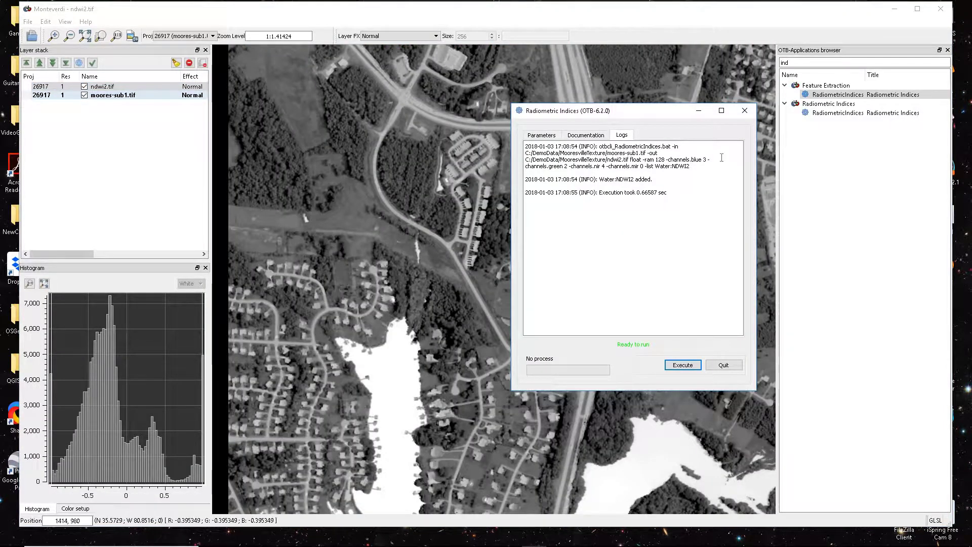
click(744, 111)
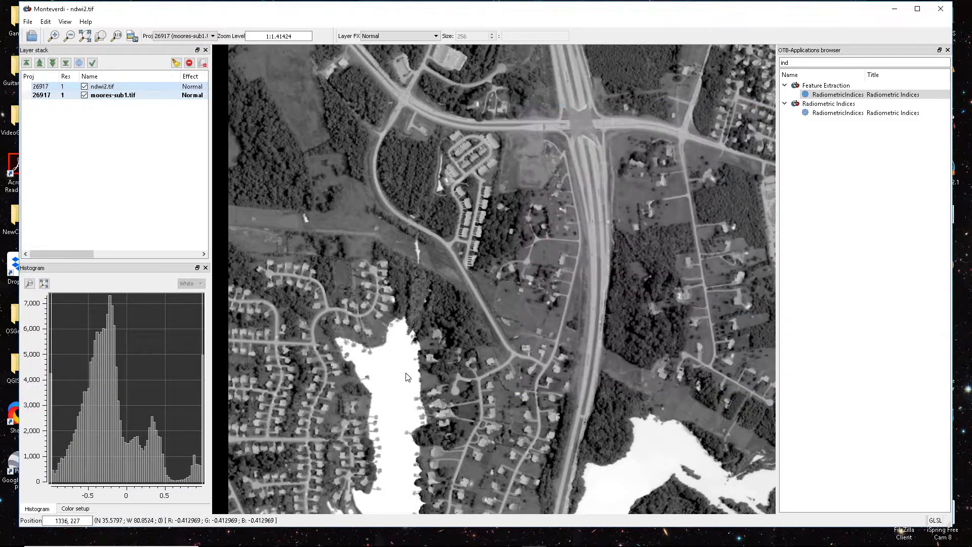